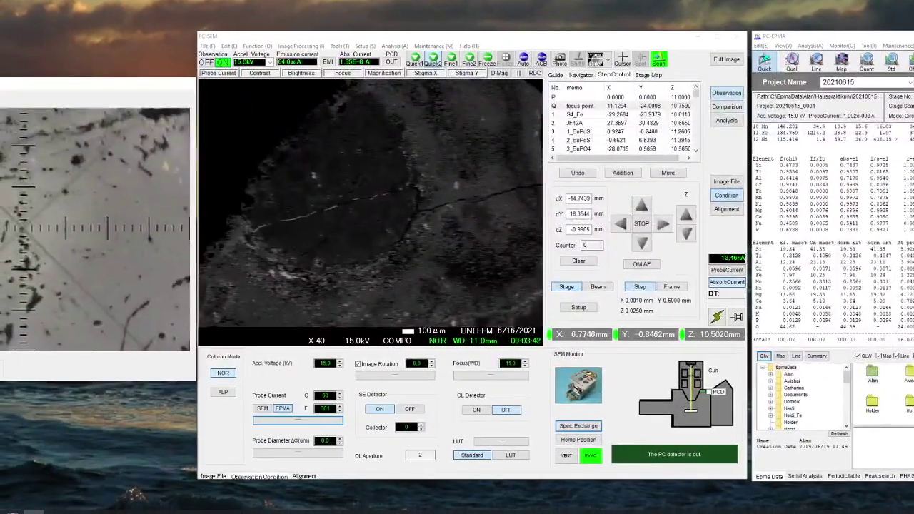
# - Raise the magnification to X 95 and move the stage to center the interior of the dark rounded inclusion
pyautogui.rightClick(382, 225)
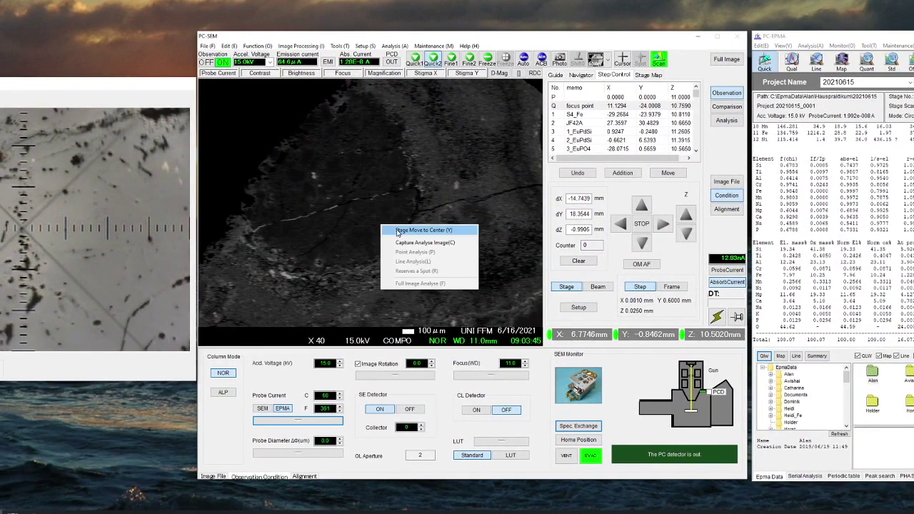
pyautogui.click(394, 231)
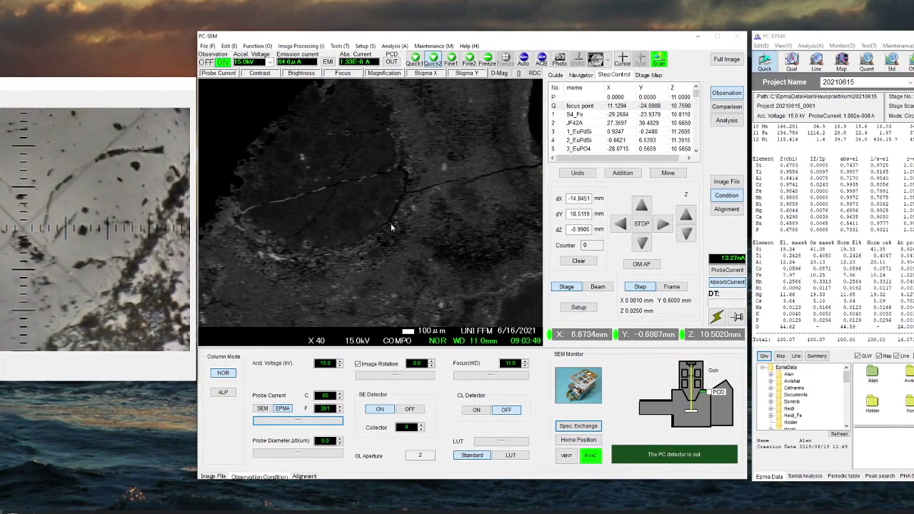
pyautogui.scroll(5, 371, 226)
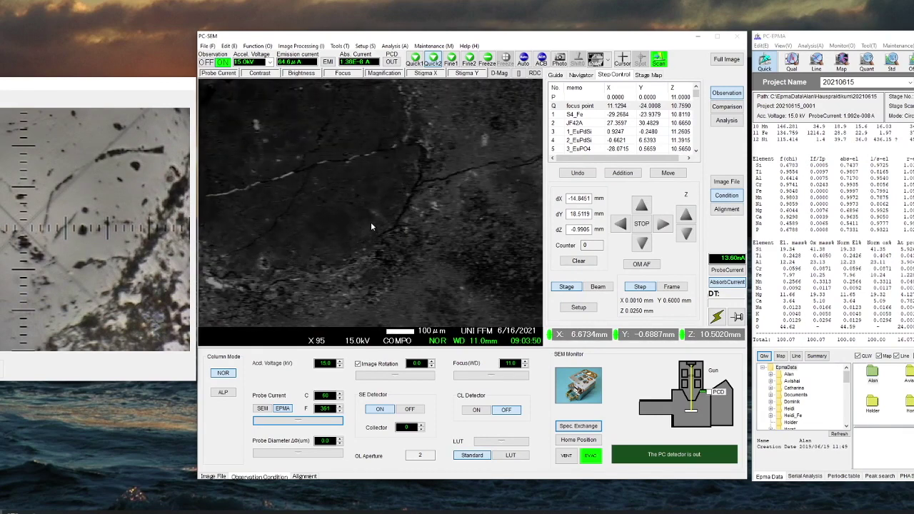
pyautogui.scroll(3, 371, 226)
pyautogui.rightClick(292, 126)
pyautogui.click(320, 132)
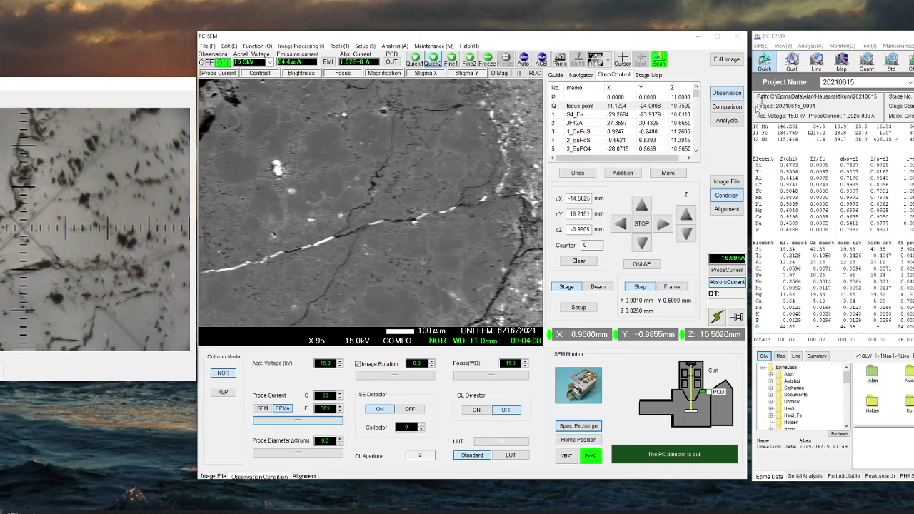
# - Switch to EDS analysis mode, turn on the EDS detector and set it to Open
pyautogui.click(719, 127)
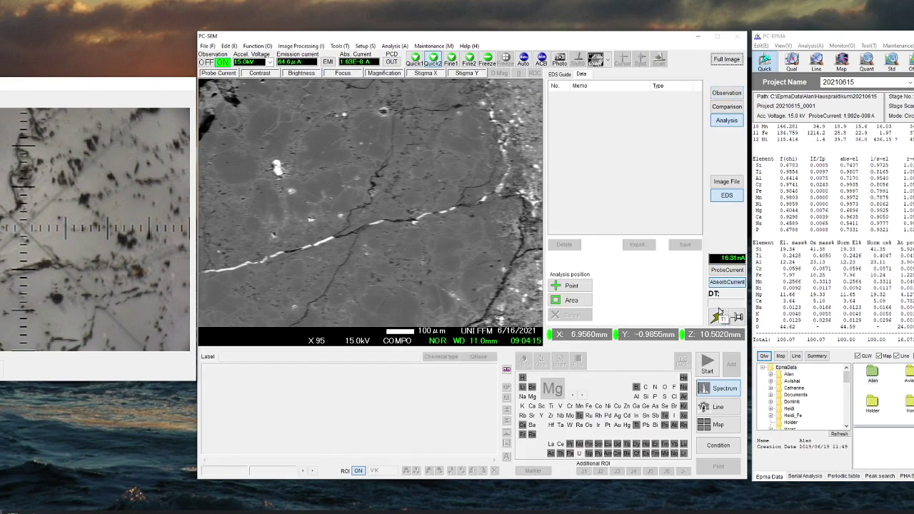
pyautogui.click(716, 322)
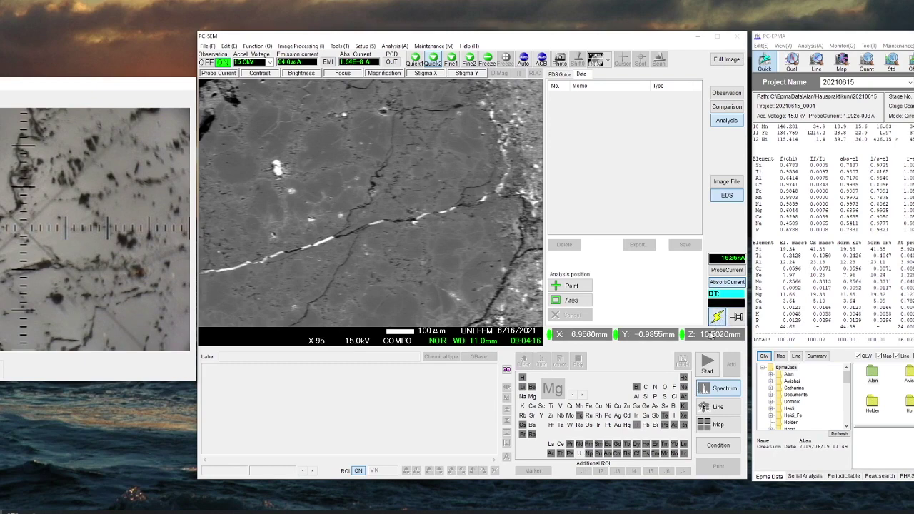
pyautogui.rightClick(723, 295)
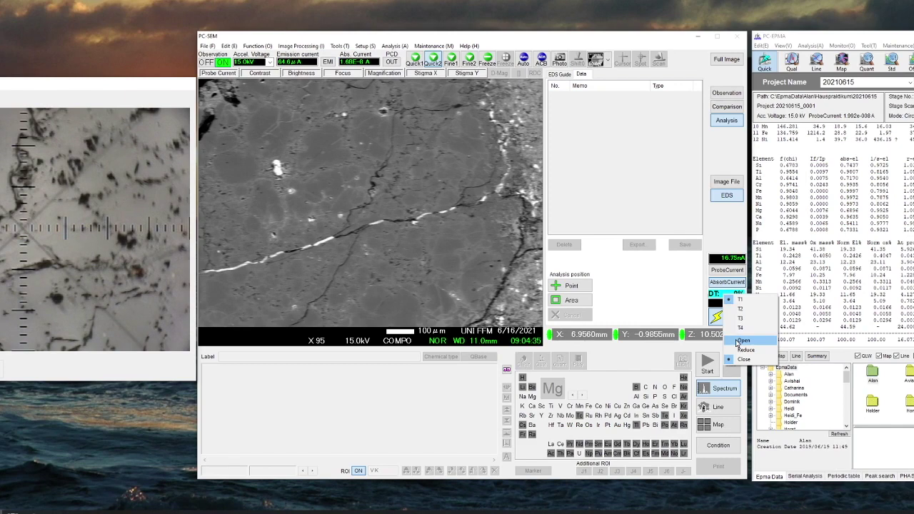
pyautogui.click(737, 342)
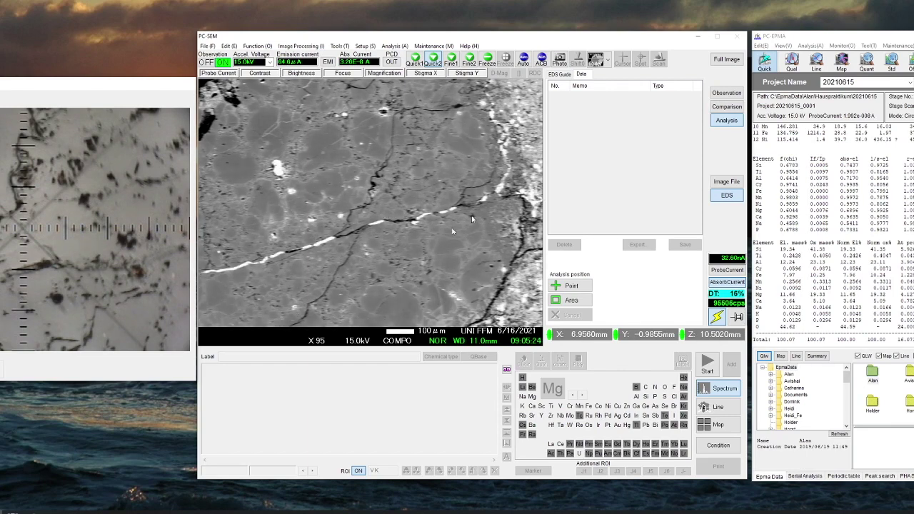
# - Run an EDS point analysis on the grey grain above the bright vein in a Fine1 image and remove As from the identified elements
pyautogui.click(452, 60)
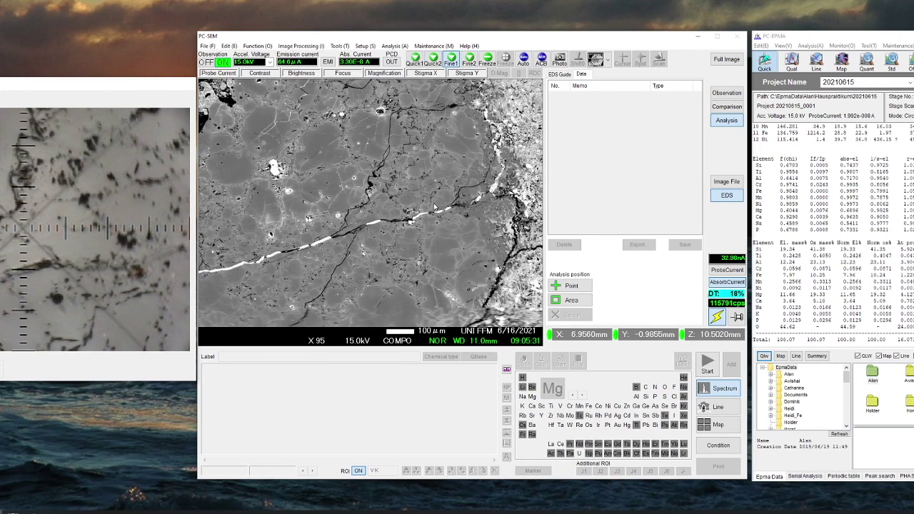
pyautogui.click(562, 286)
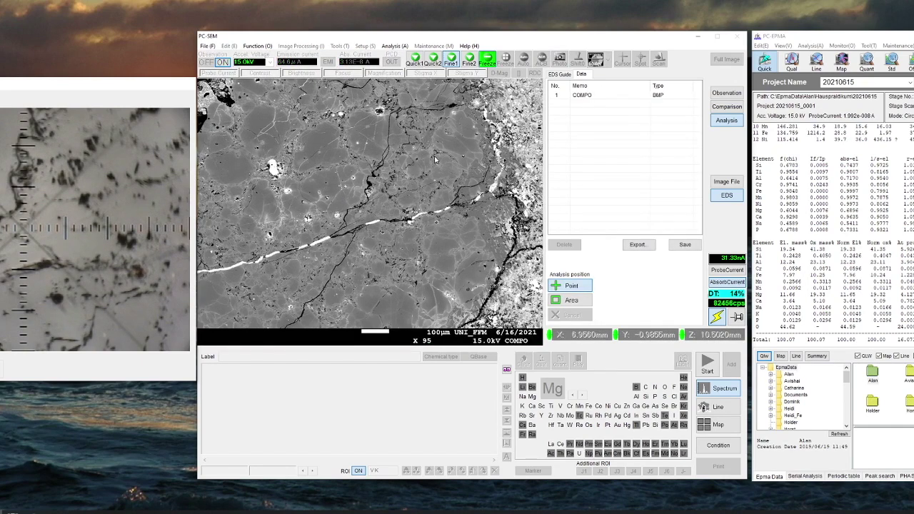
pyautogui.rightClick(373, 153)
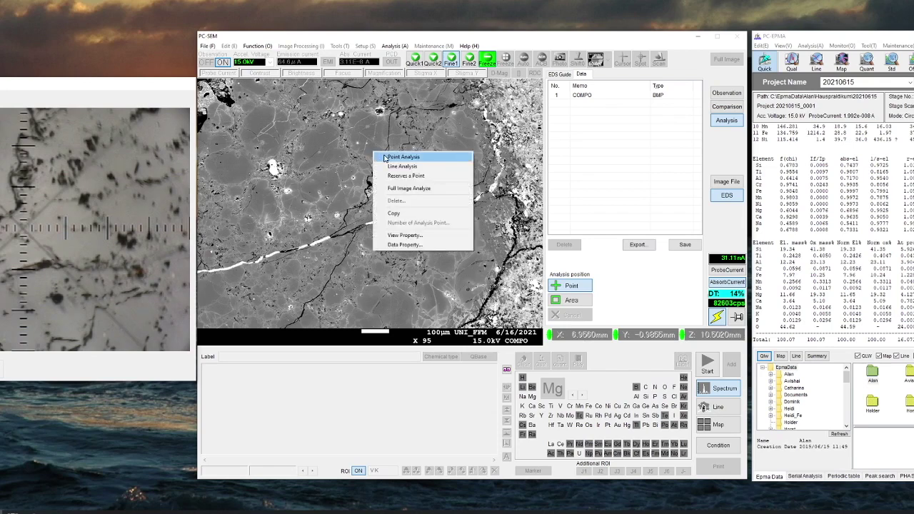
pyautogui.click(384, 157)
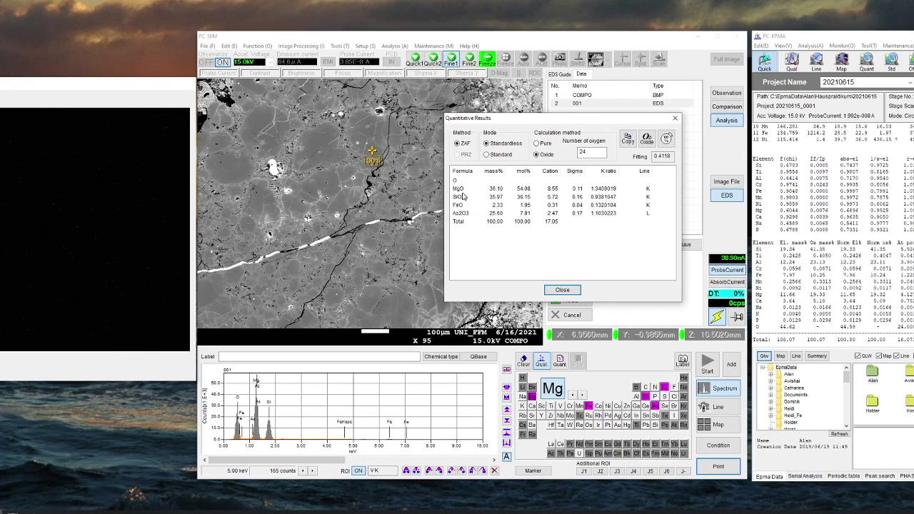
pyautogui.click(563, 290)
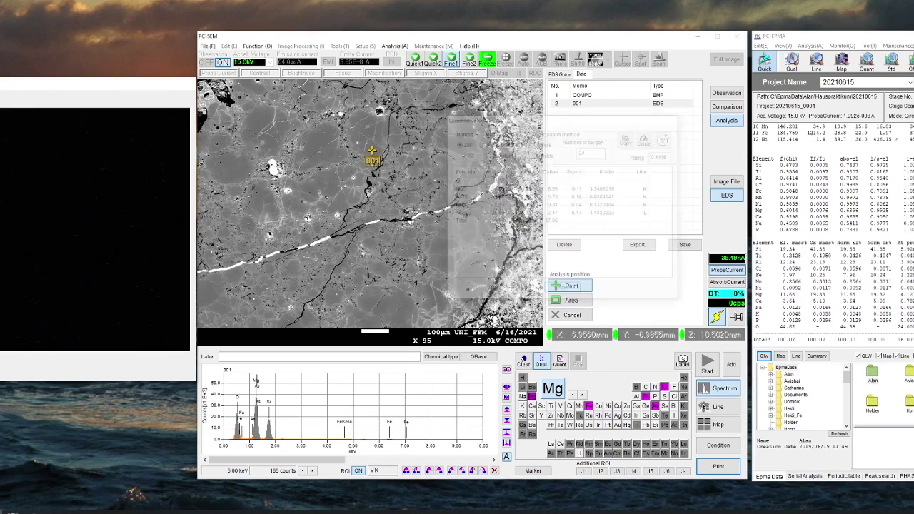
pyautogui.click(655, 407)
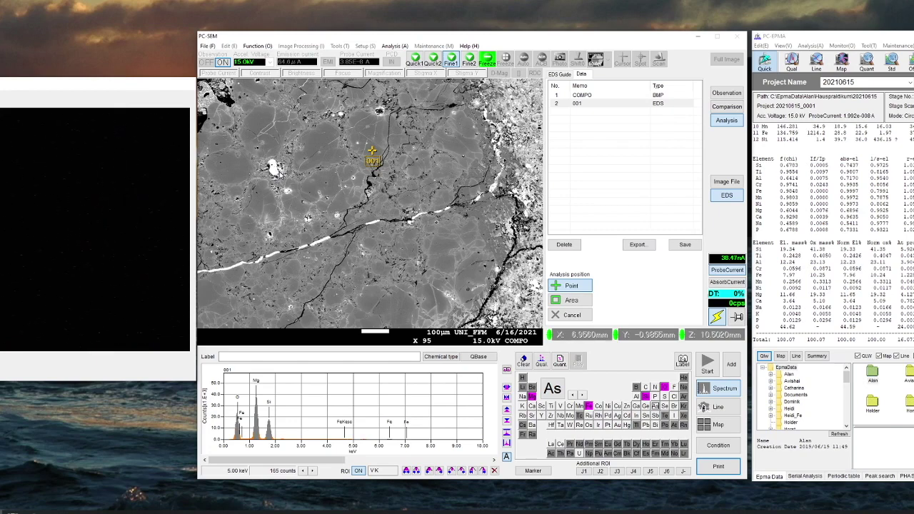
# - Run an EDS point analysis on the bright white grain above the vein and close its quantitative results
pyautogui.rightClick(272, 167)
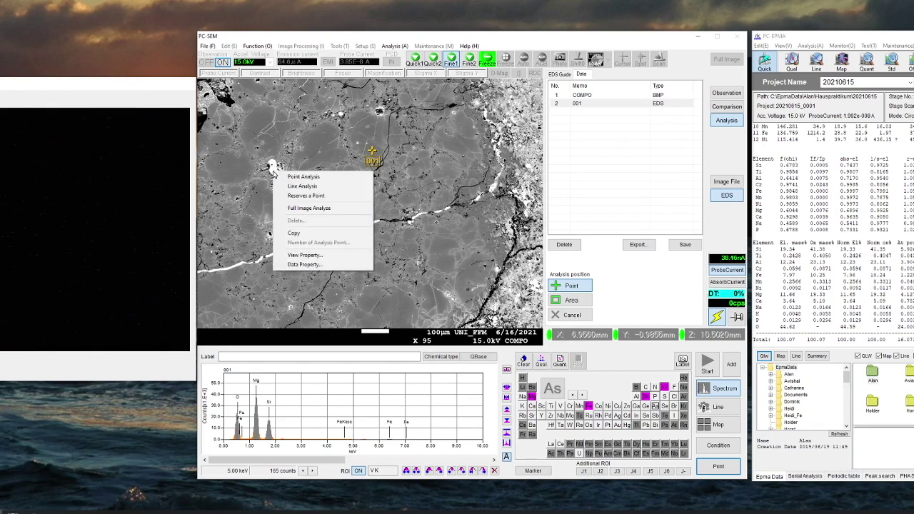
pyautogui.click(282, 176)
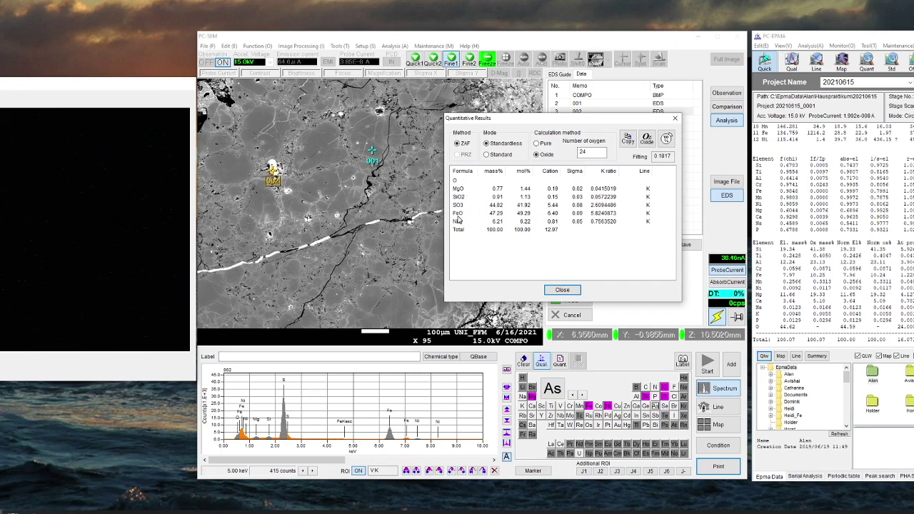
pyautogui.click(562, 291)
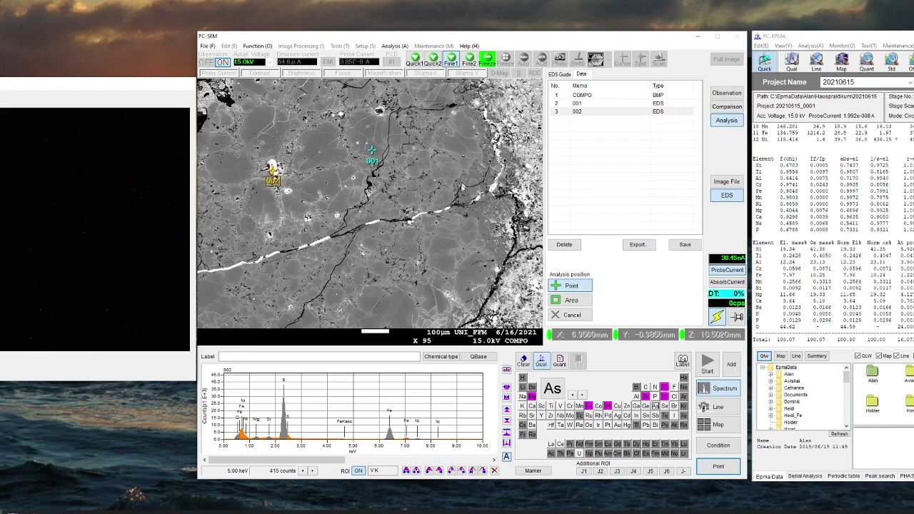
# - Run an EDS point analysis on the grey area just below the vein's upper end and close its quantitative results
pyautogui.rightClick(475, 216)
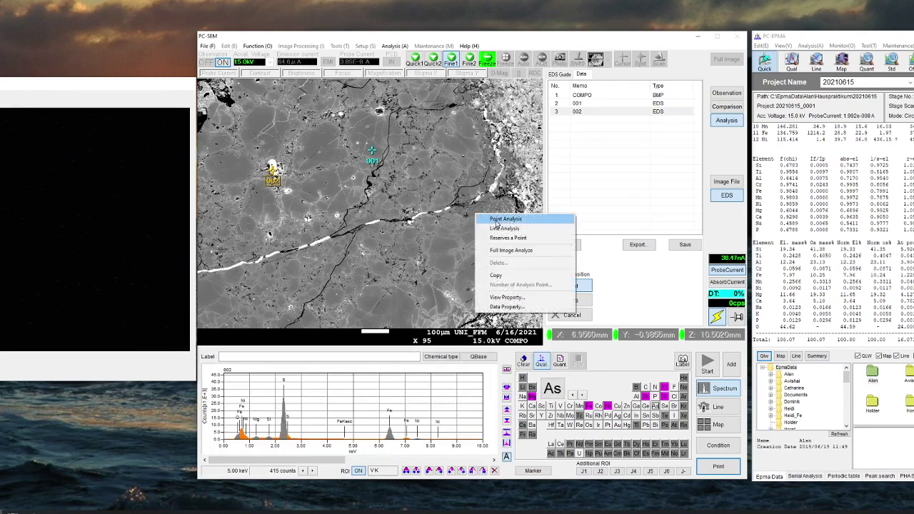
pyautogui.click(497, 224)
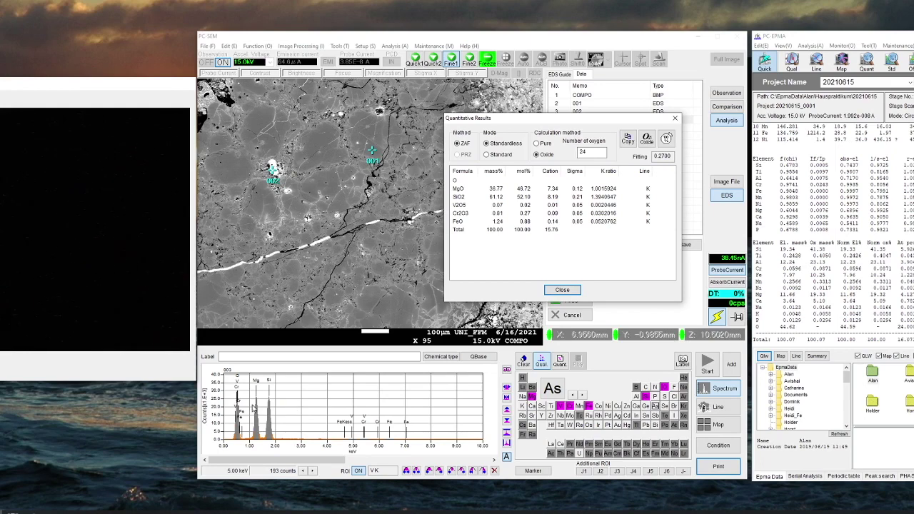
pyautogui.click(562, 290)
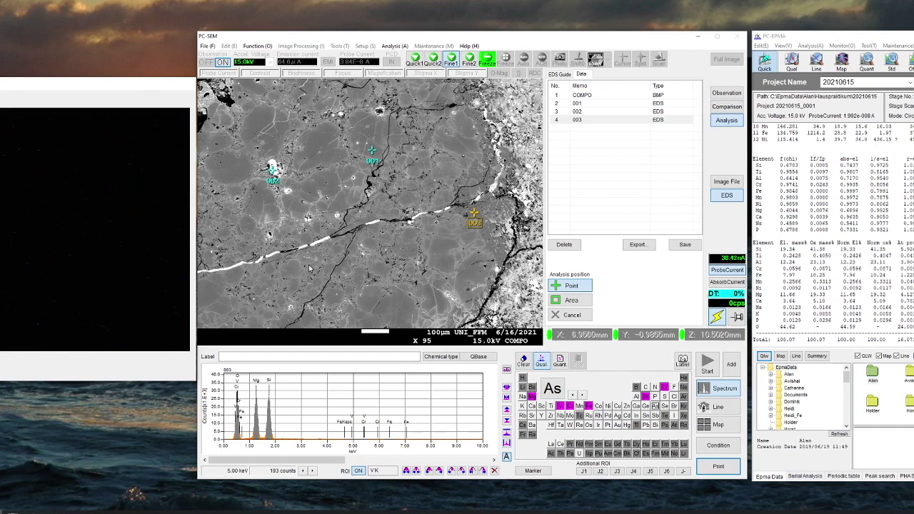
# - Return to observation mode without saving the analysis data and retract the PC detector
pyautogui.click(727, 93)
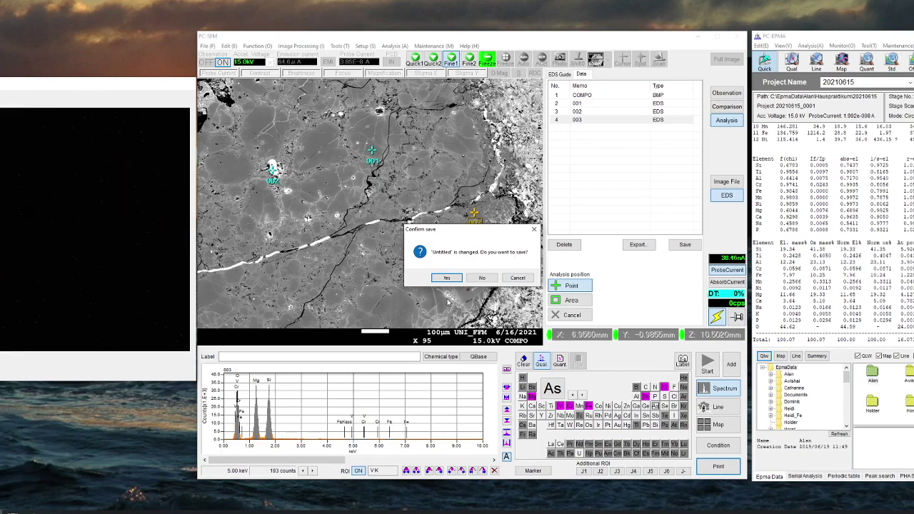
pyautogui.click(482, 278)
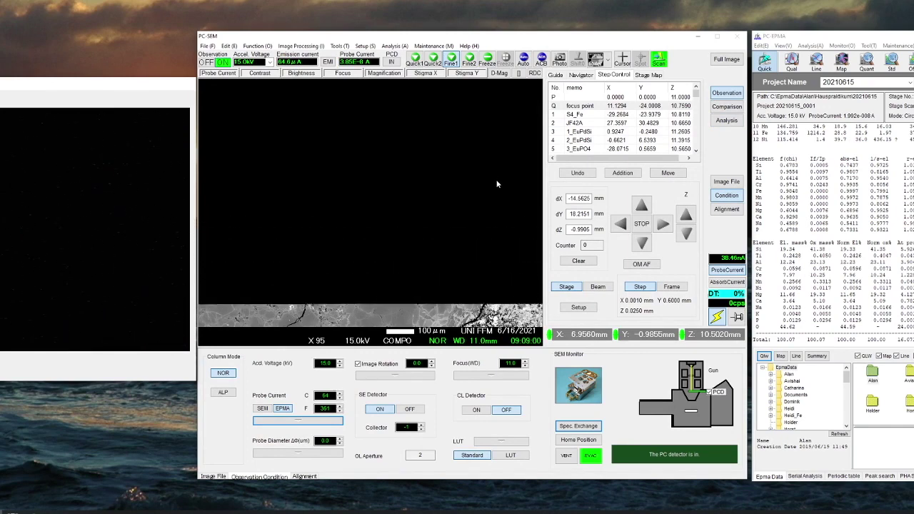
pyautogui.click(691, 400)
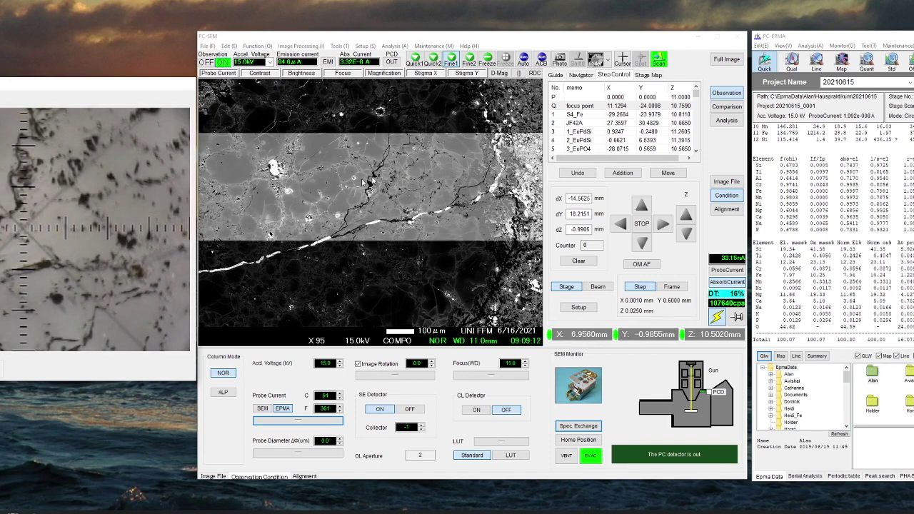
# - Center the stage on the fine-grained area around the bright vein at X 1,500 using the Quick2 scan
pyautogui.rightClick(325, 226)
pyautogui.click(345, 225)
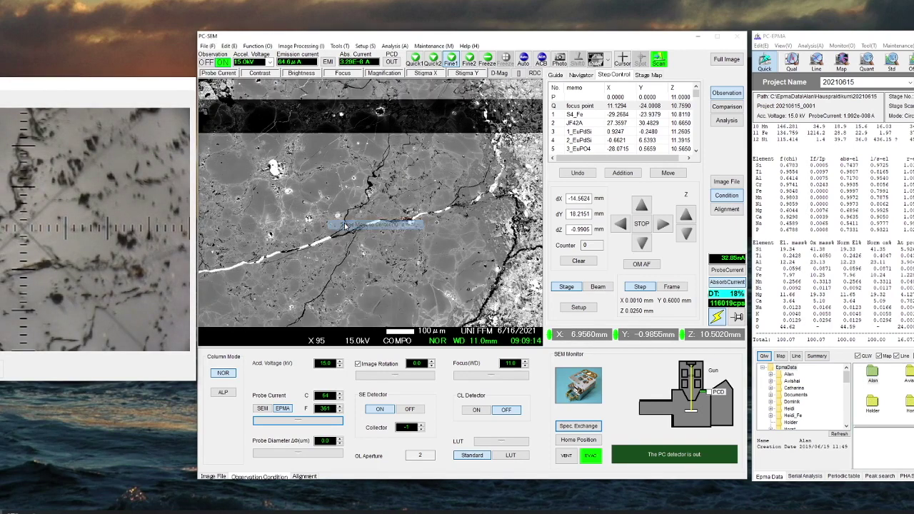
pyautogui.click(434, 60)
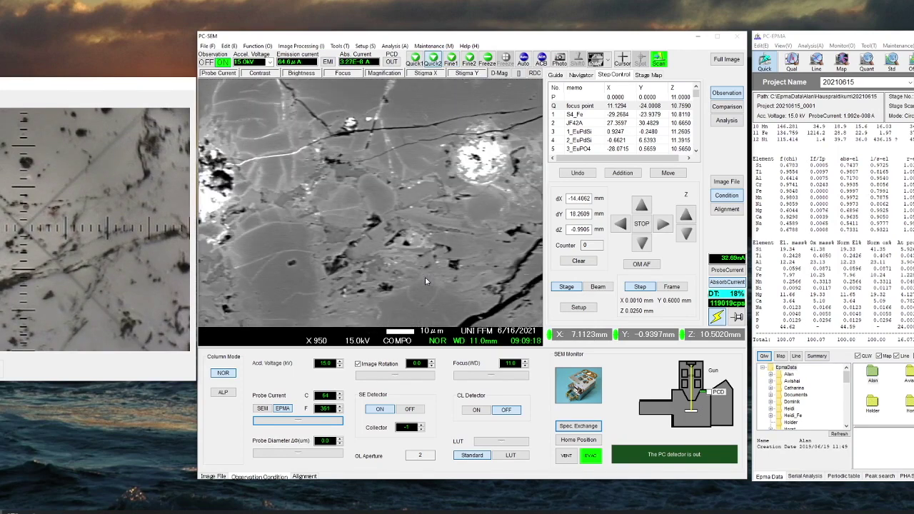
pyautogui.scroll(5, 426, 281)
pyautogui.rightClick(337, 160)
pyautogui.click(355, 159)
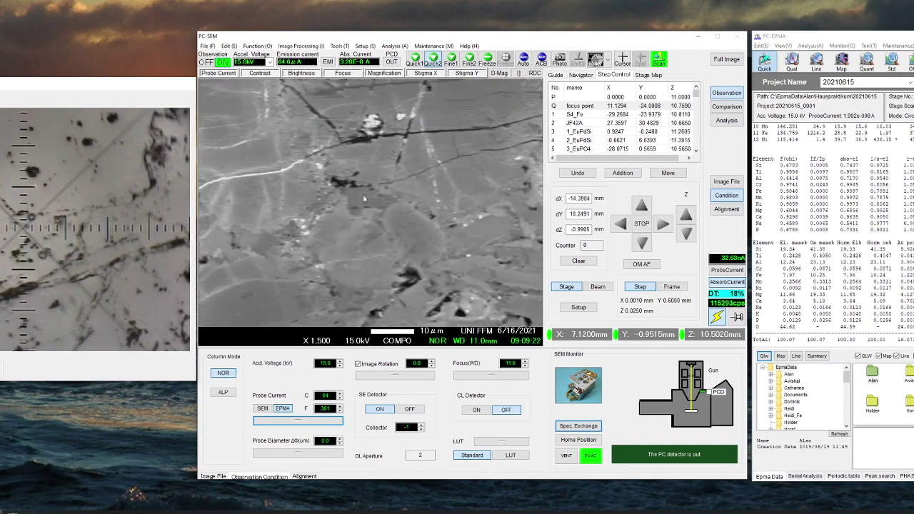
# - Capture the X 1,500 view in analysis mode and run an EDS point analysis on the grey grain above the long dark crack
pyautogui.click(726, 121)
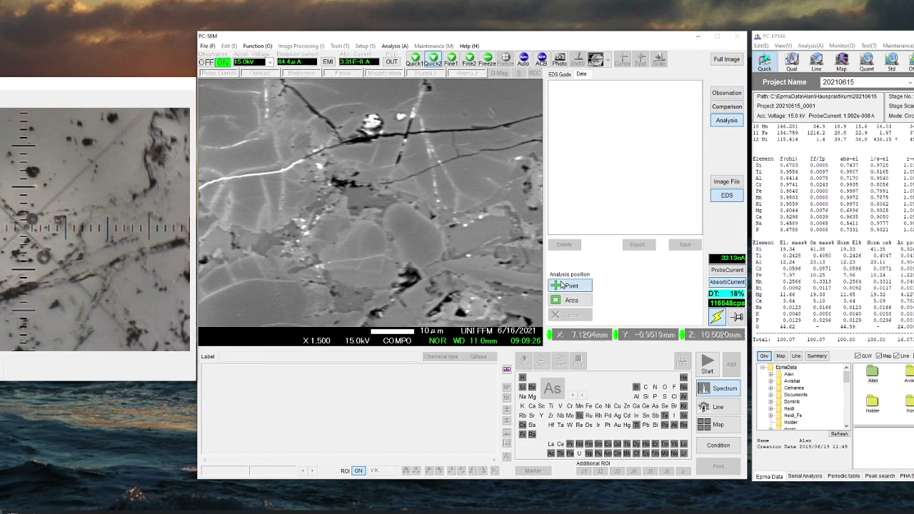
pyautogui.click(564, 285)
pyautogui.rightClick(448, 108)
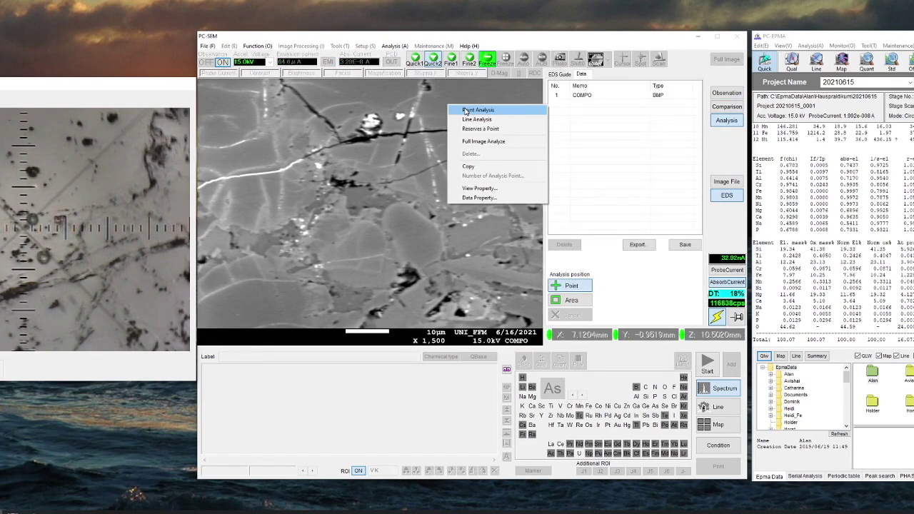
pyautogui.click(464, 112)
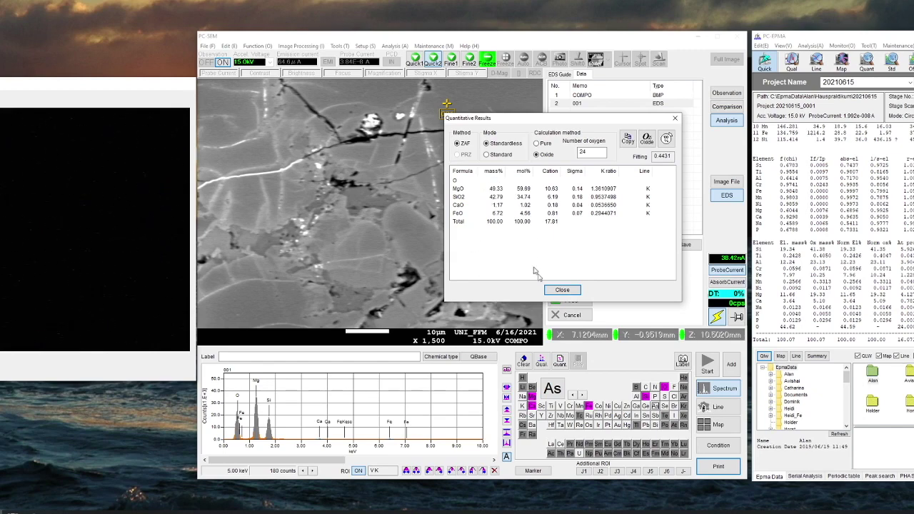
pyautogui.click(562, 290)
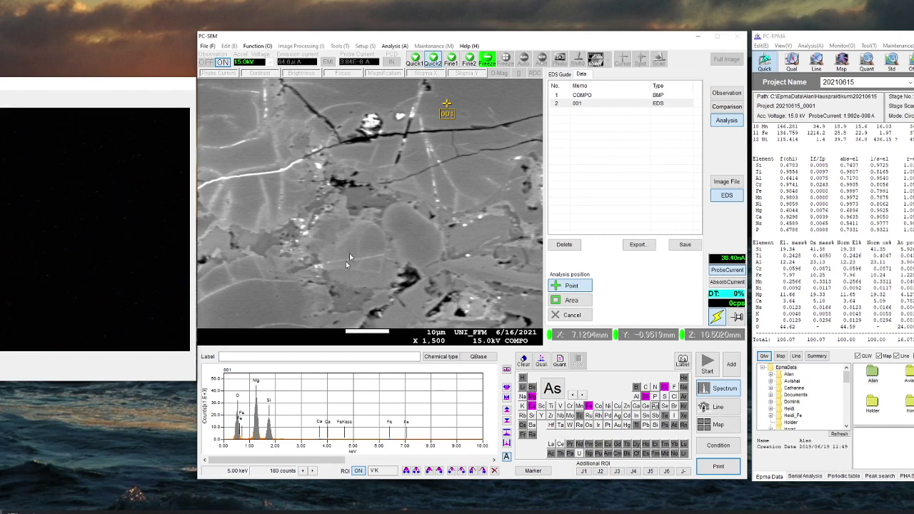
# - Run an EDS point analysis on the darker grey area beside the rounded grain and add Na to its elements
pyautogui.rightClick(473, 237)
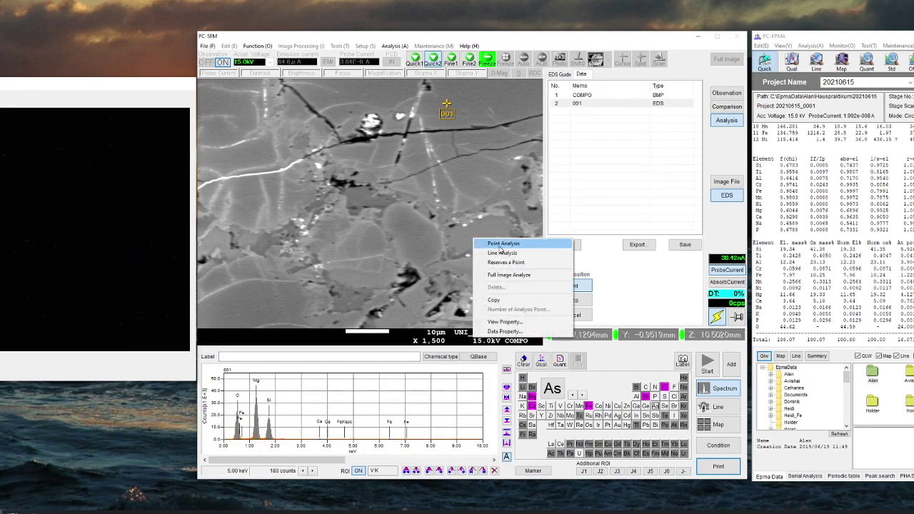
pyautogui.click(500, 244)
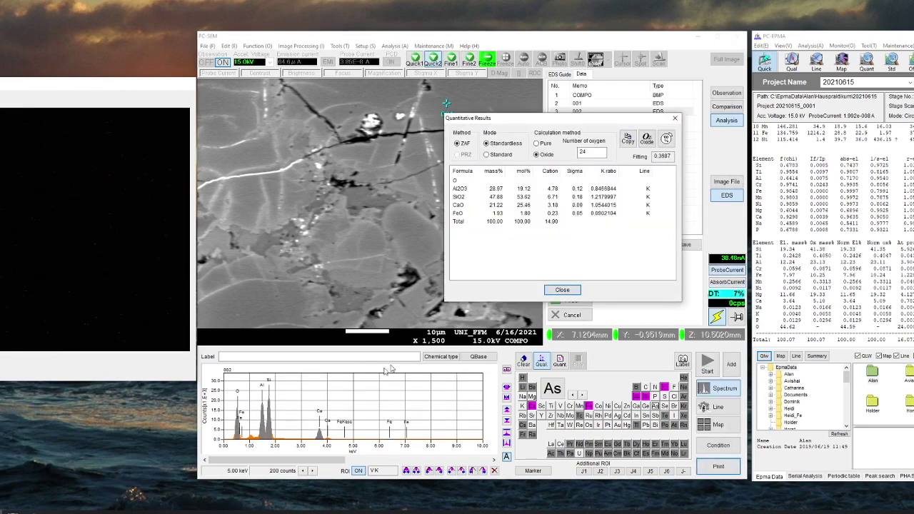
pyautogui.click(562, 289)
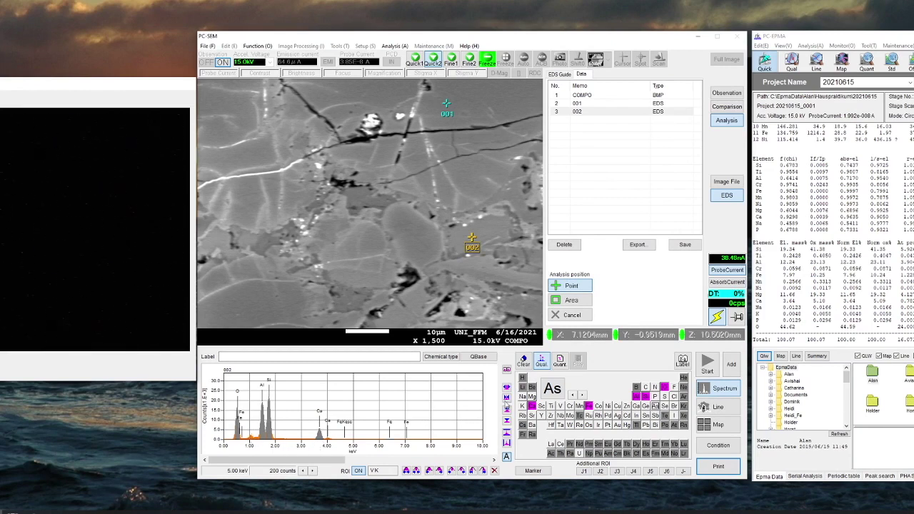
pyautogui.click(524, 396)
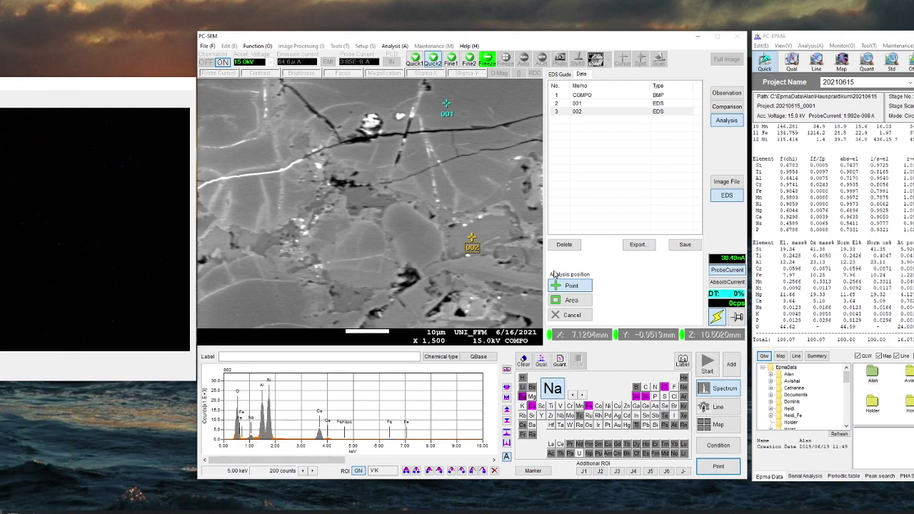
# - Run an EDS point analysis on the dark grey patch just below the black cavity and dismiss its quantitative results
pyautogui.rightClick(362, 199)
pyautogui.click(367, 205)
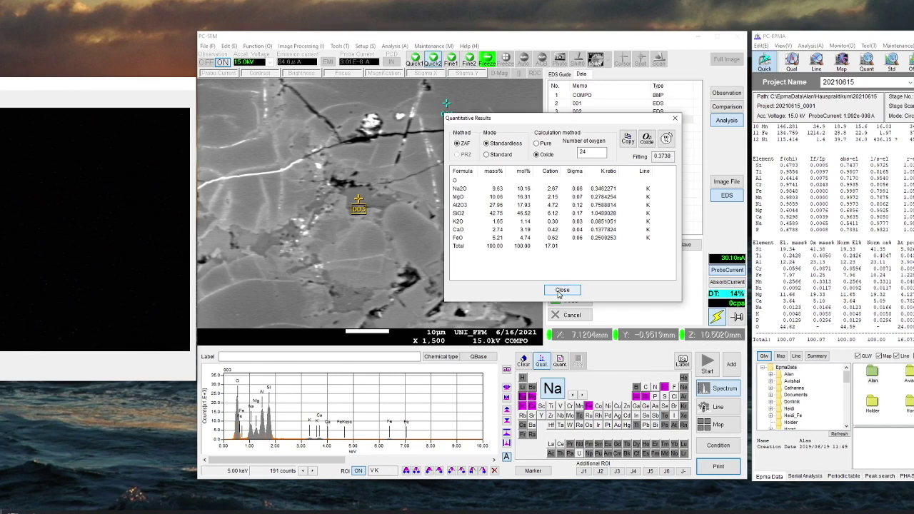
pyautogui.click(562, 291)
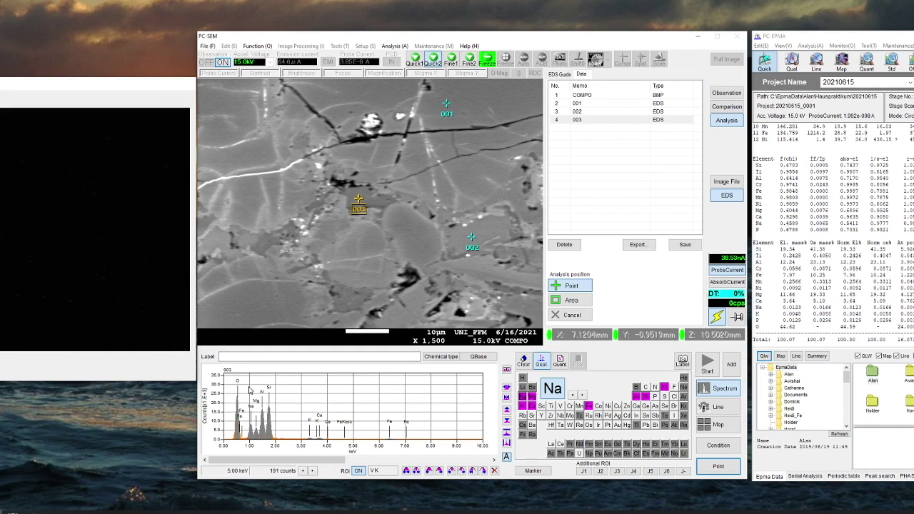
# - Run EDS point analyses on the dark grey patch near the image's lower edge and on the grey area at lower right
pyautogui.rightClick(346, 303)
pyautogui.click(364, 305)
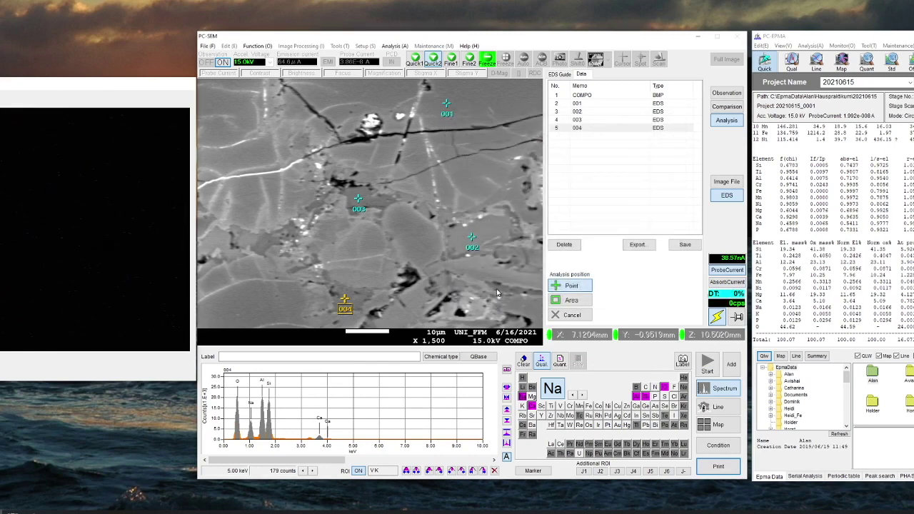
pyautogui.rightClick(498, 293)
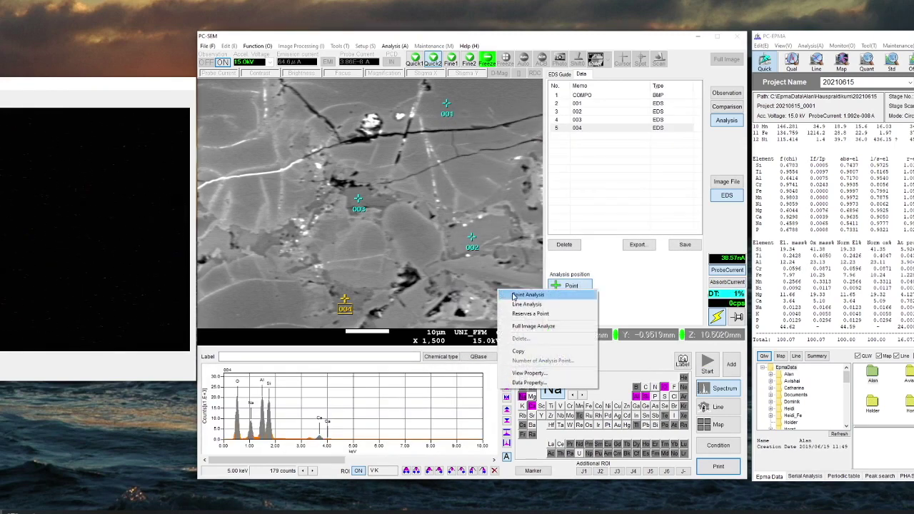
pyautogui.click(513, 295)
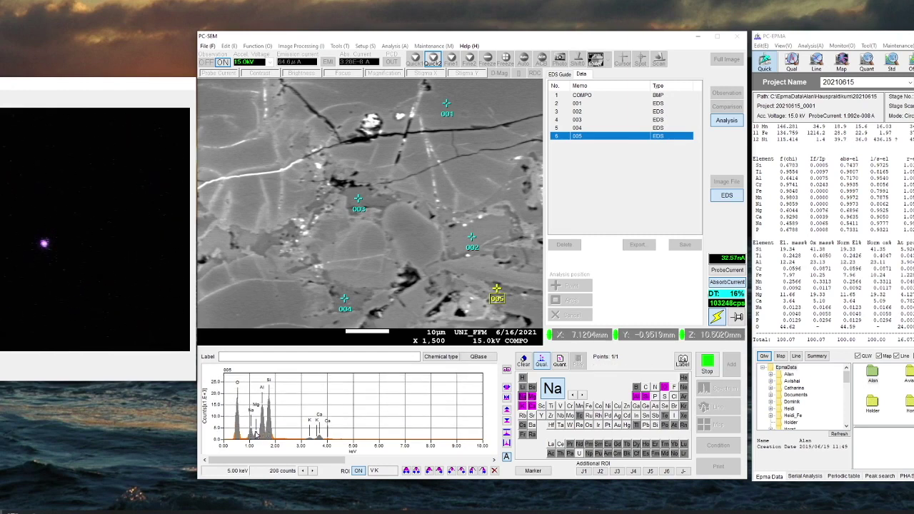
pyautogui.click(562, 290)
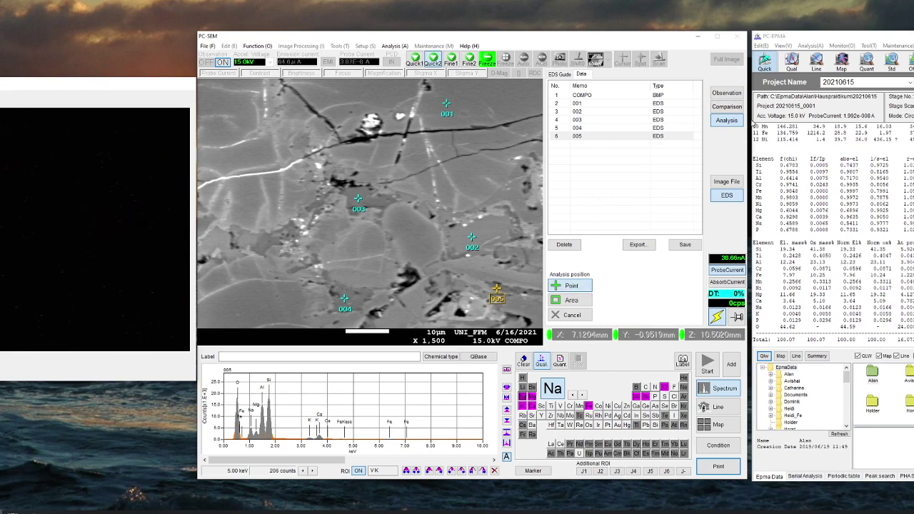
# - Leave the point analysis without saving its data and set up EDS line analysis on the X 200 view
pyautogui.click(725, 94)
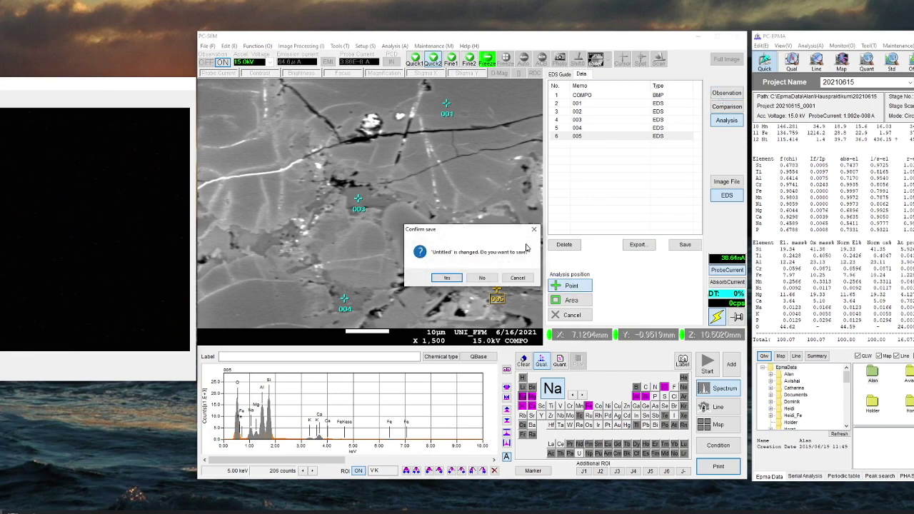
pyautogui.click(481, 277)
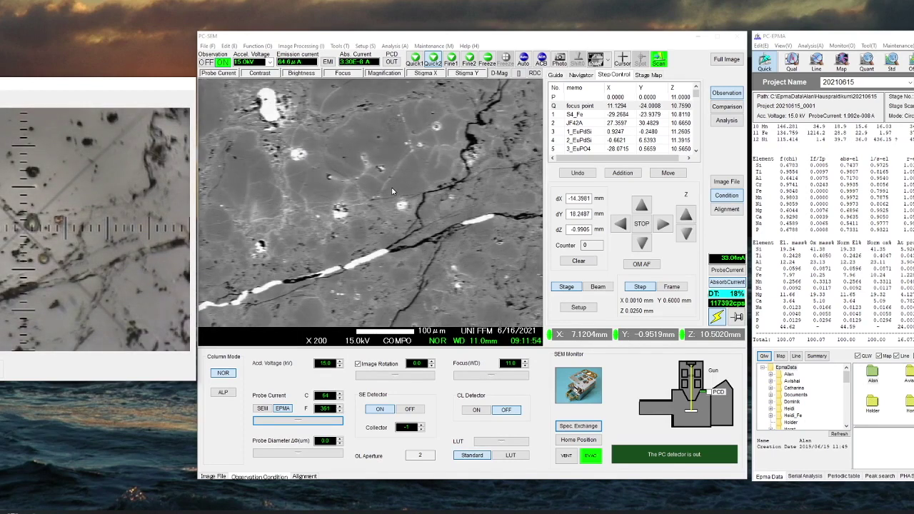
pyautogui.click(726, 120)
pyautogui.click(718, 407)
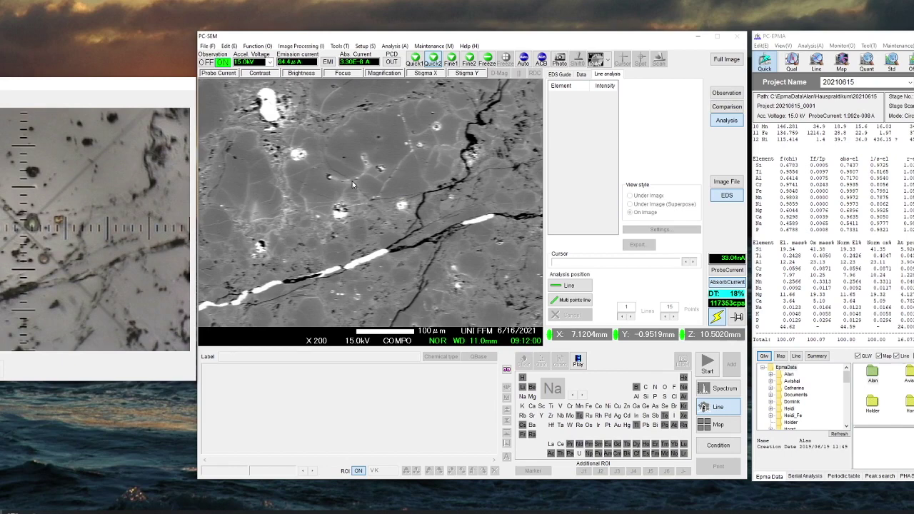
# - Place a horizontal analysis line across the large grey grains above the bright vein and start the line acquisition
pyautogui.click(577, 287)
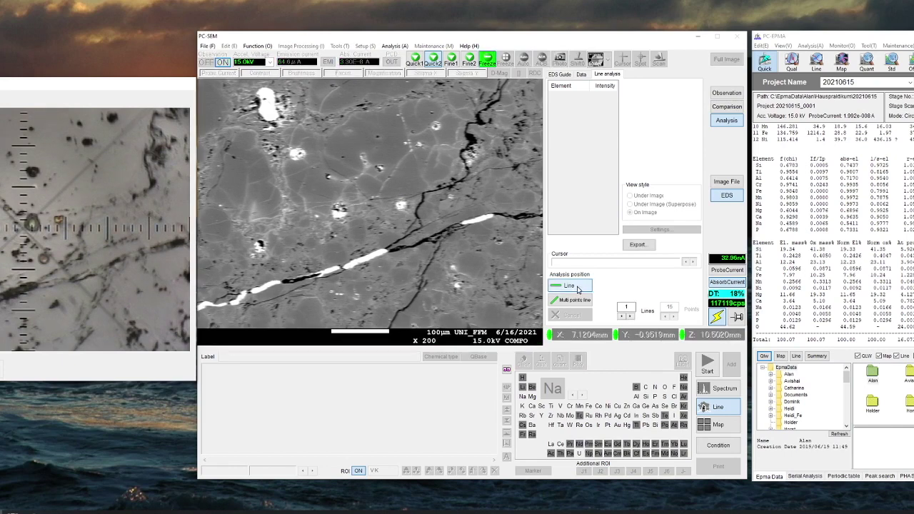
pyautogui.click(239, 180)
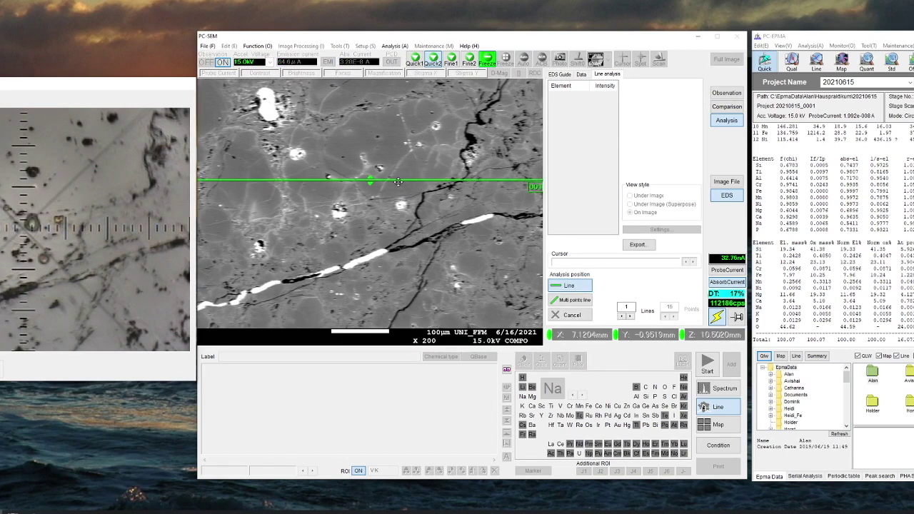
pyautogui.moveTo(408, 183)
pyautogui.mouseDown()
pyautogui.moveTo(407, 163)
pyautogui.moveTo(405, 188)
pyautogui.mouseUp()
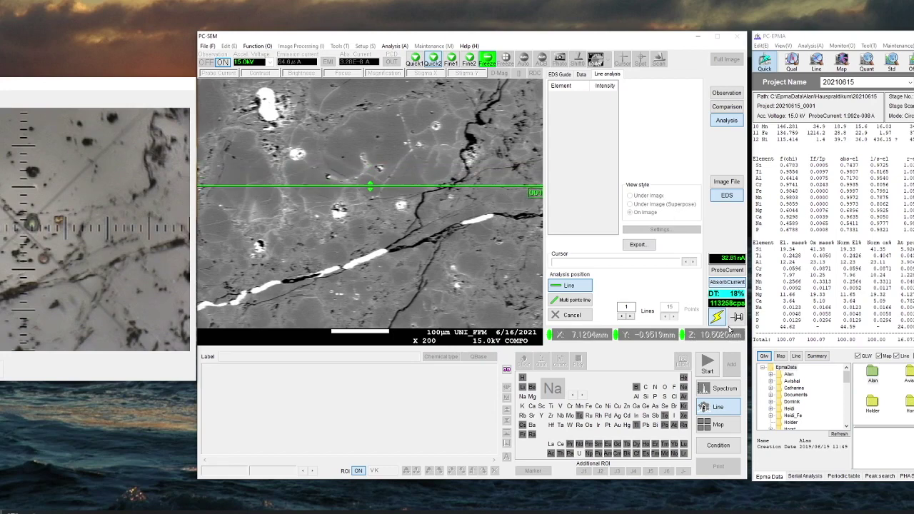
pyautogui.click(707, 364)
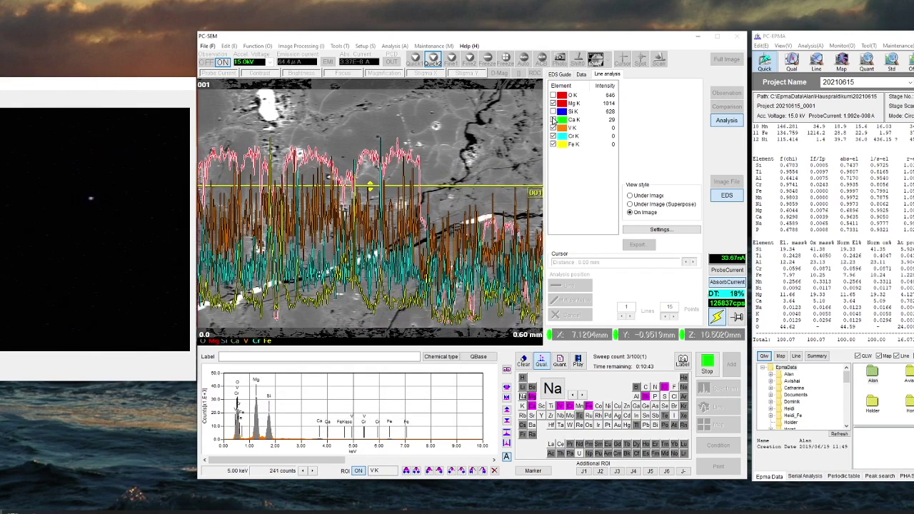
# - Hide the V, Cr and Fe line profiles and show the Si profile together with Mg
pyautogui.click(553, 127)
pyautogui.click(552, 135)
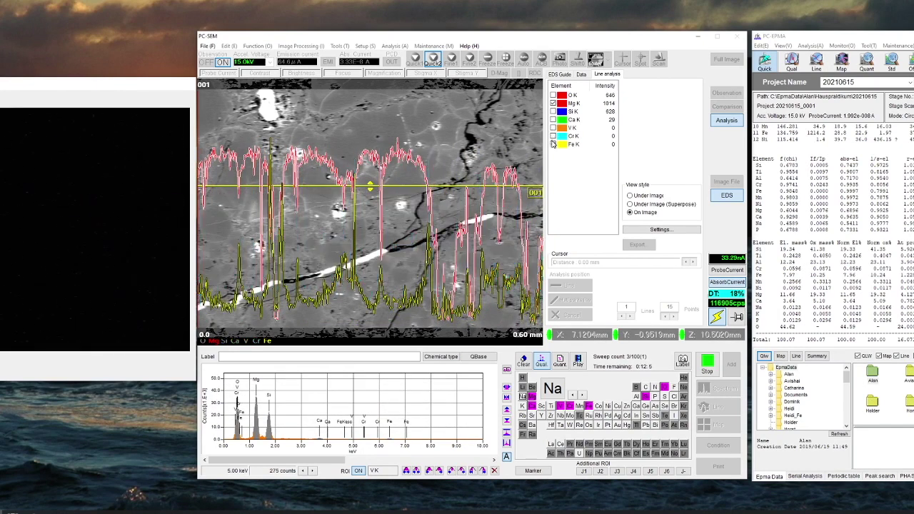
pyautogui.click(553, 144)
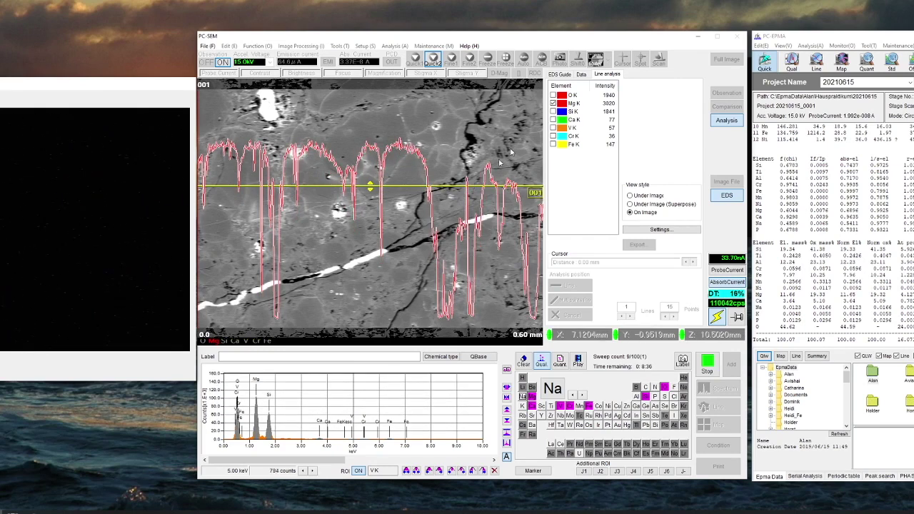
pyautogui.click(553, 112)
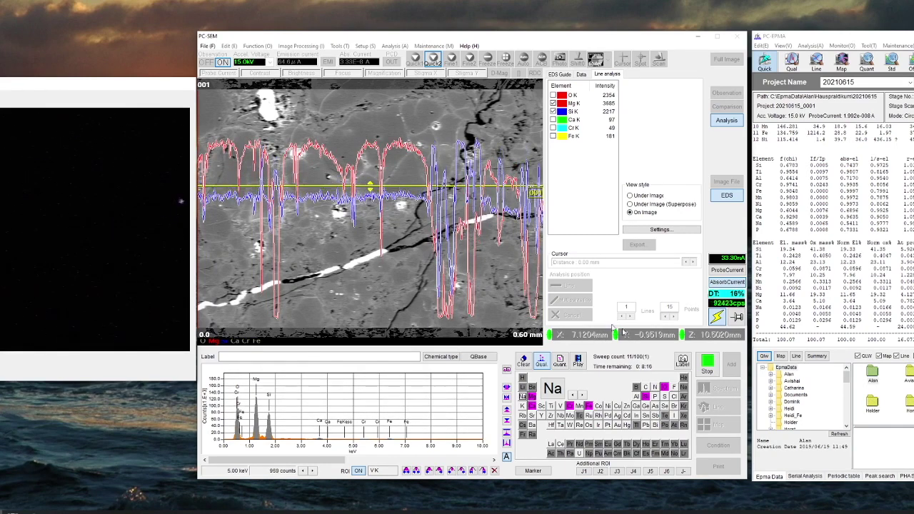
# - Stop the line acquisition immediately and switch the EDS analysis to element mapping
pyautogui.click(706, 363)
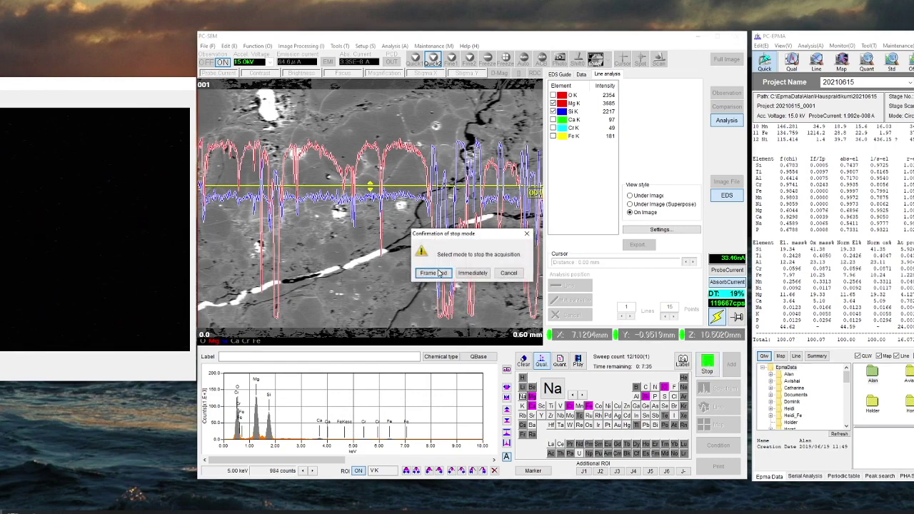
pyautogui.click(473, 274)
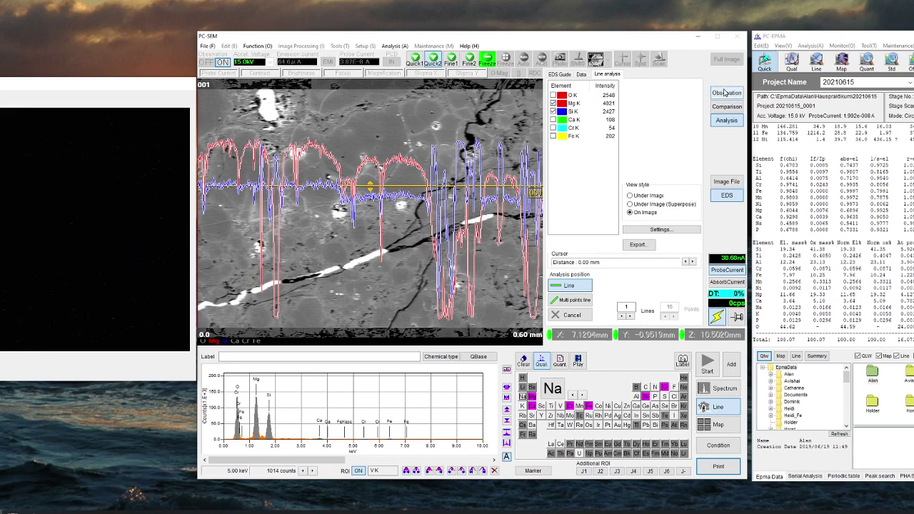
pyautogui.click(722, 425)
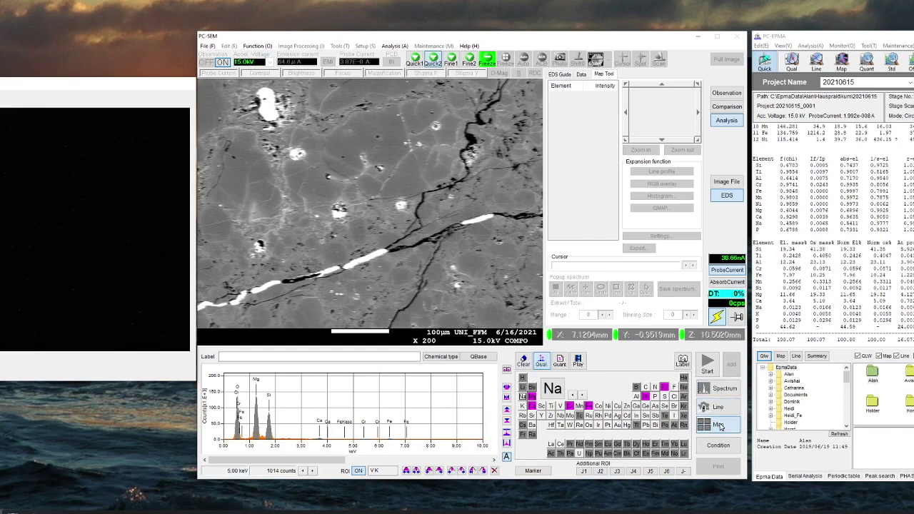
# - Set the map dwell time to 0.2 msec and start the element map acquisition of the X 200 view
pyautogui.click(717, 445)
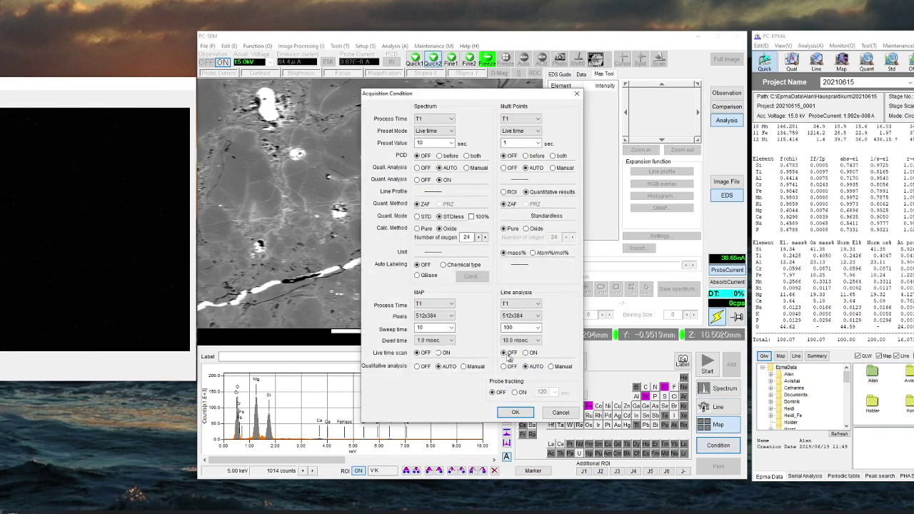
pyautogui.click(450, 340)
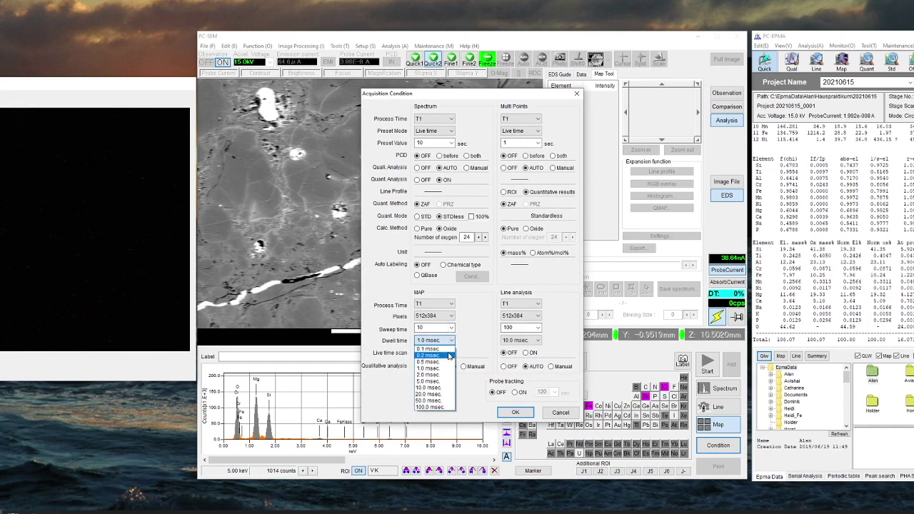
pyautogui.click(449, 356)
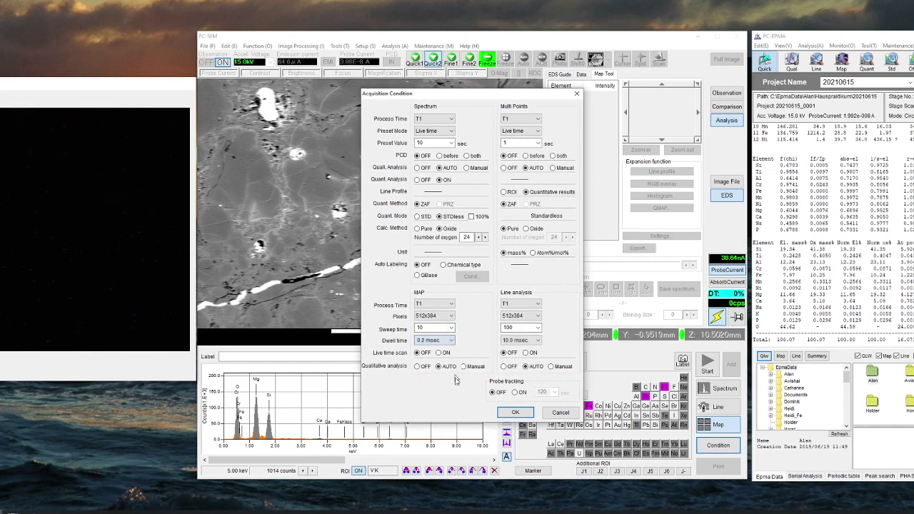
pyautogui.click(515, 414)
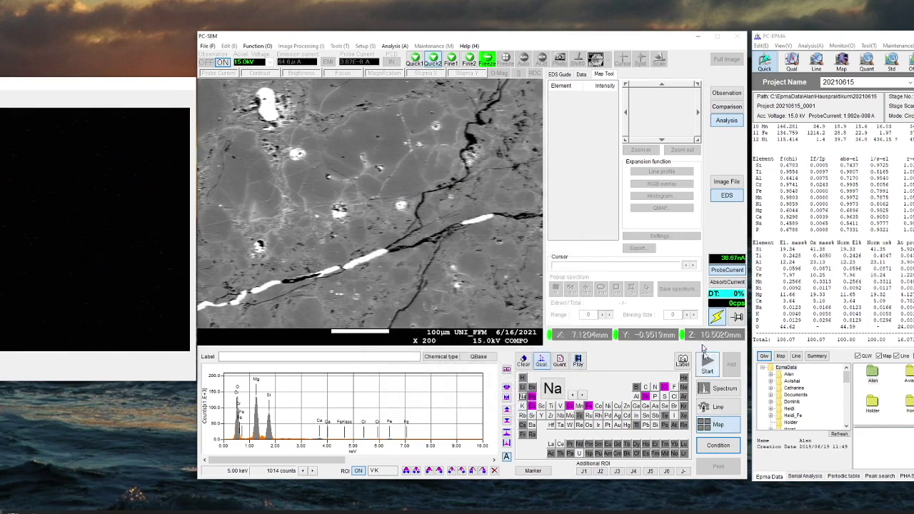
pyautogui.click(707, 364)
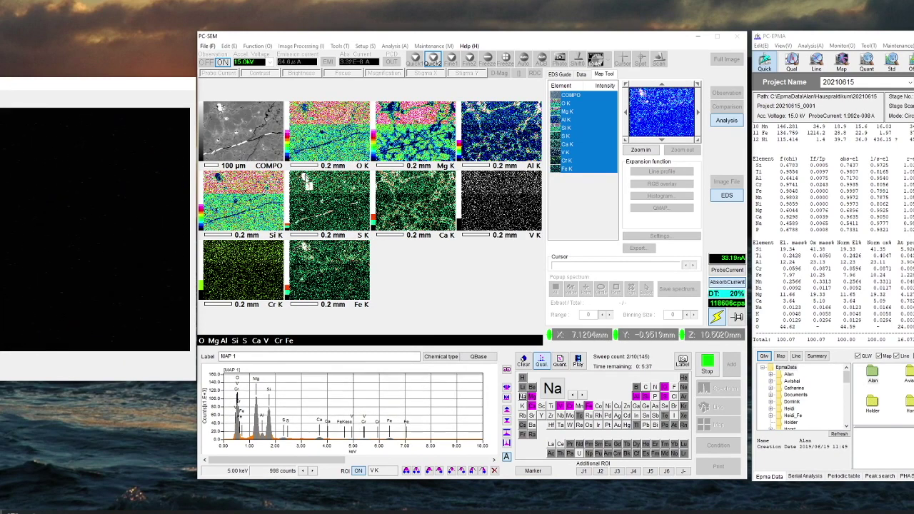
# - Stop the running element map acquisition
pyautogui.moveTo(315, 197)
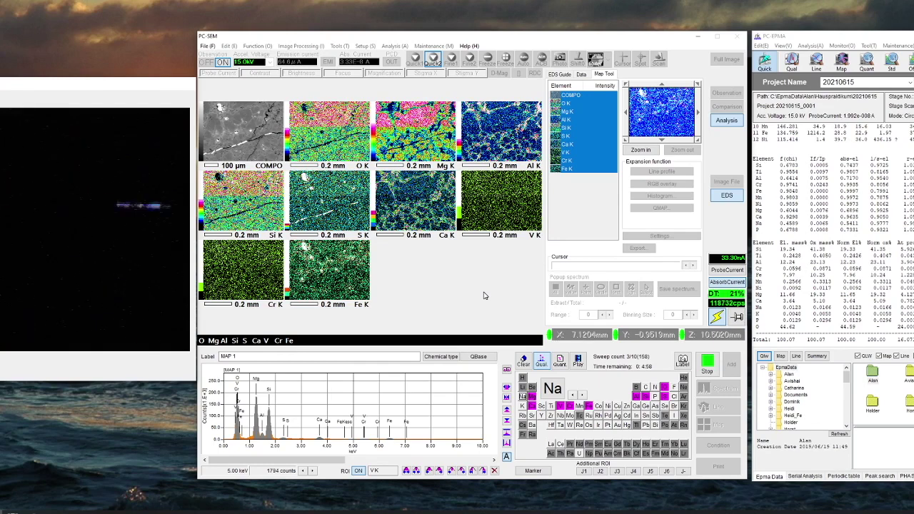
pyautogui.click(707, 368)
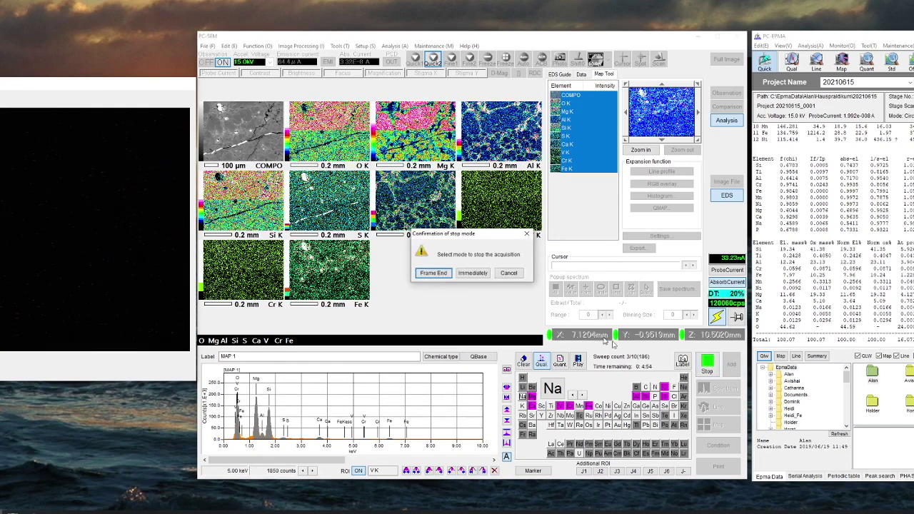